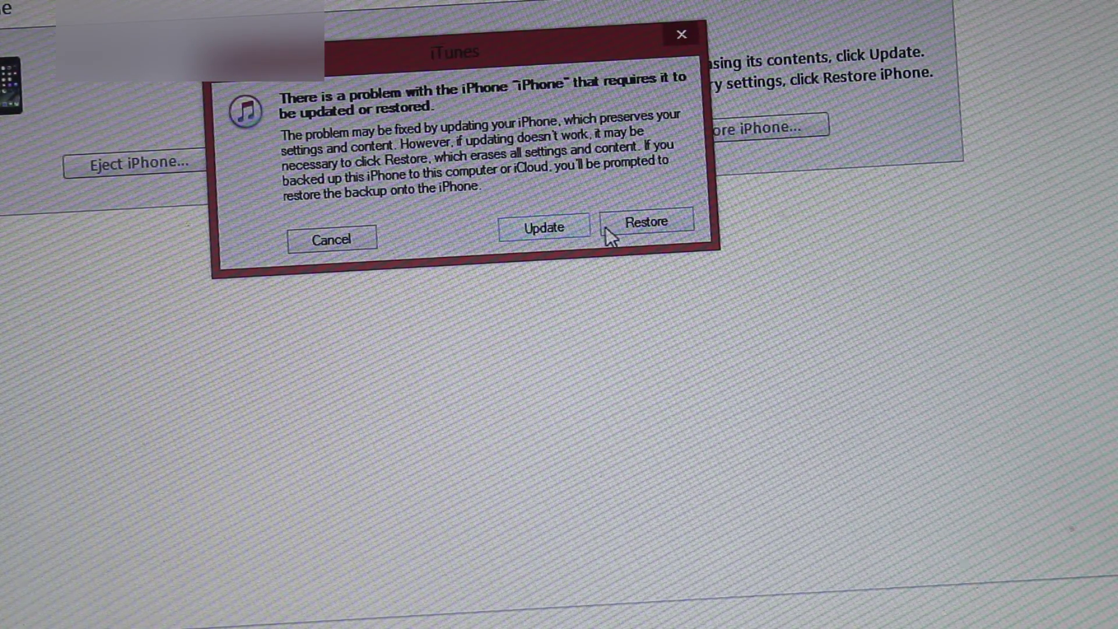
Choose Update in the iPhone problem dialog and confirm the iOS 10.0.3 update.
{"action": "left_click", "coordinate": [576, 223]}
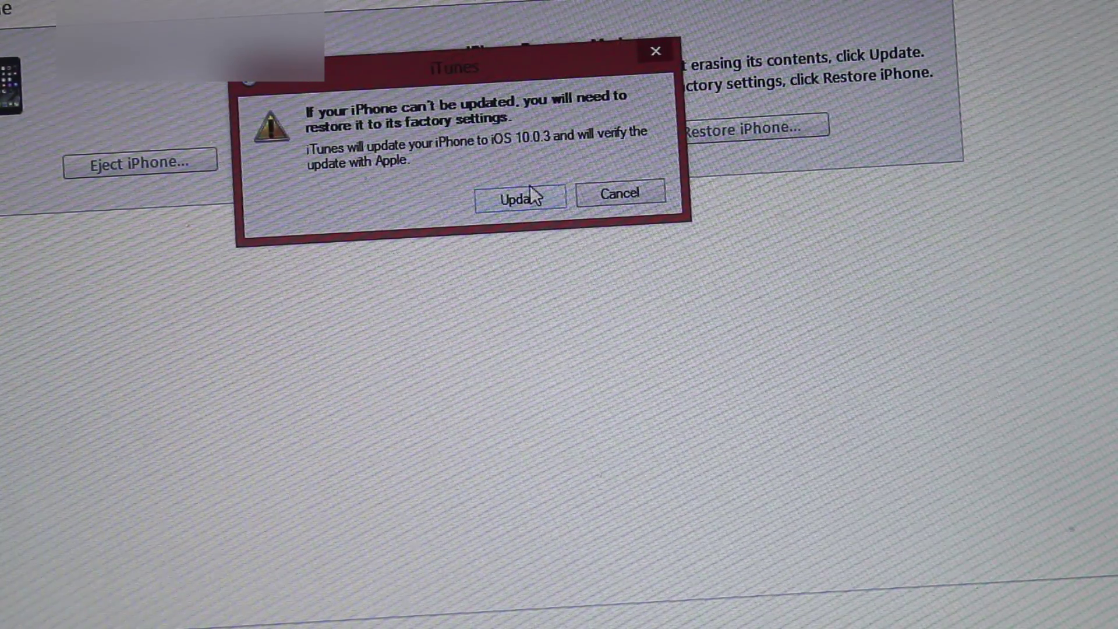
{"action": "left_click", "coordinate": [531, 199]}
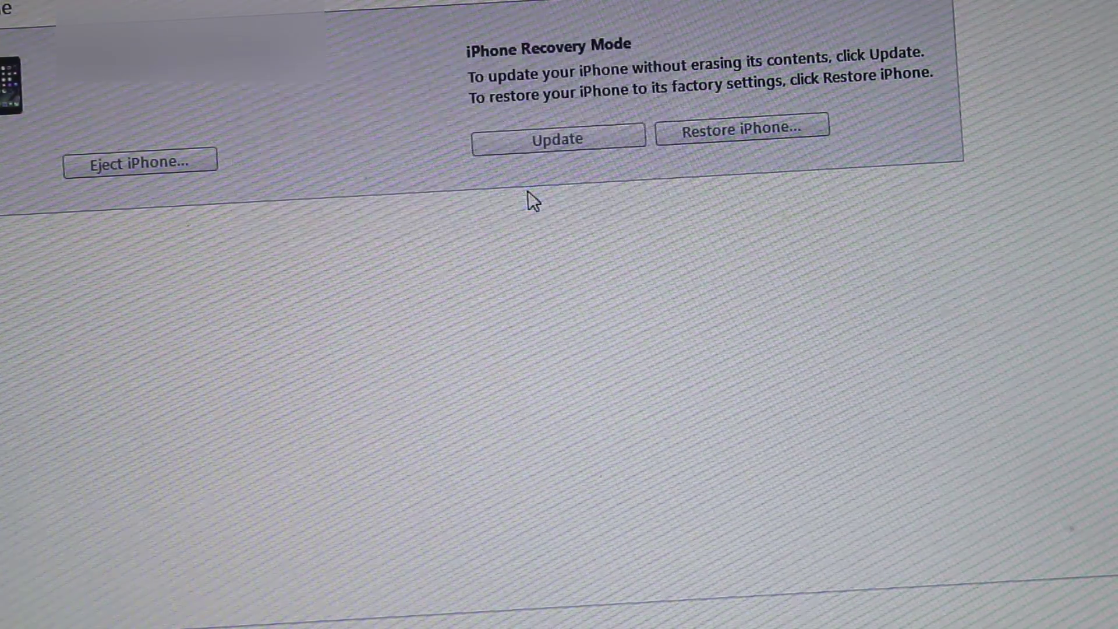